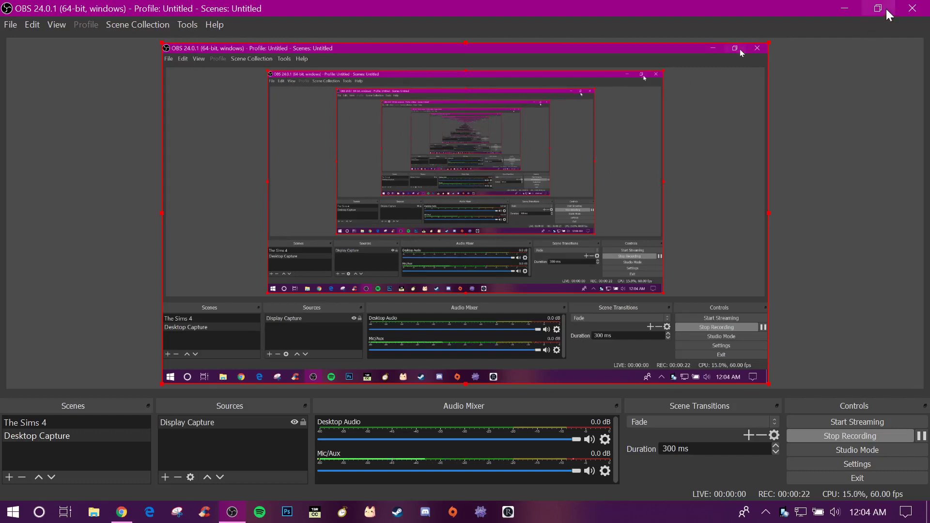
# Minimize OBS Studio so the Windows desktop is visible.
pyautogui.click(845, 8)
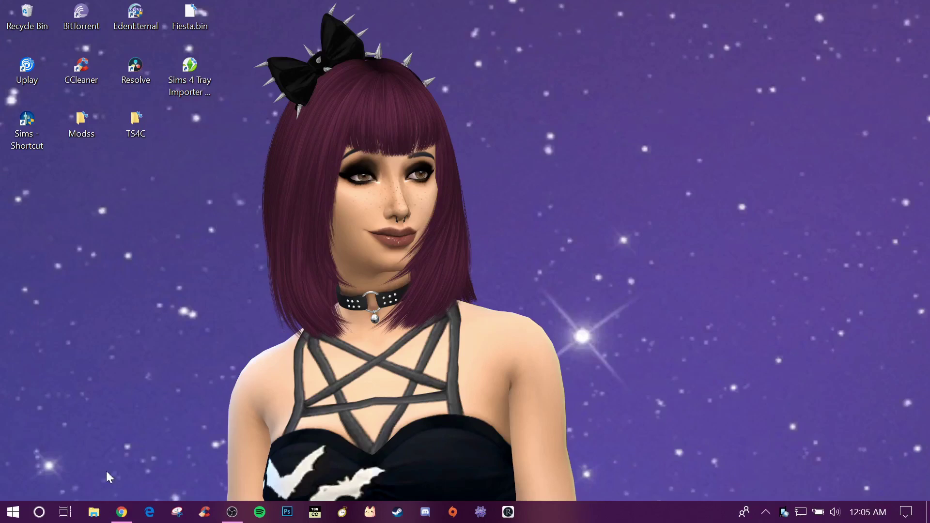
# Open File Explorer and browse to Documents > Electronic Arts.
pyautogui.click(94, 514)
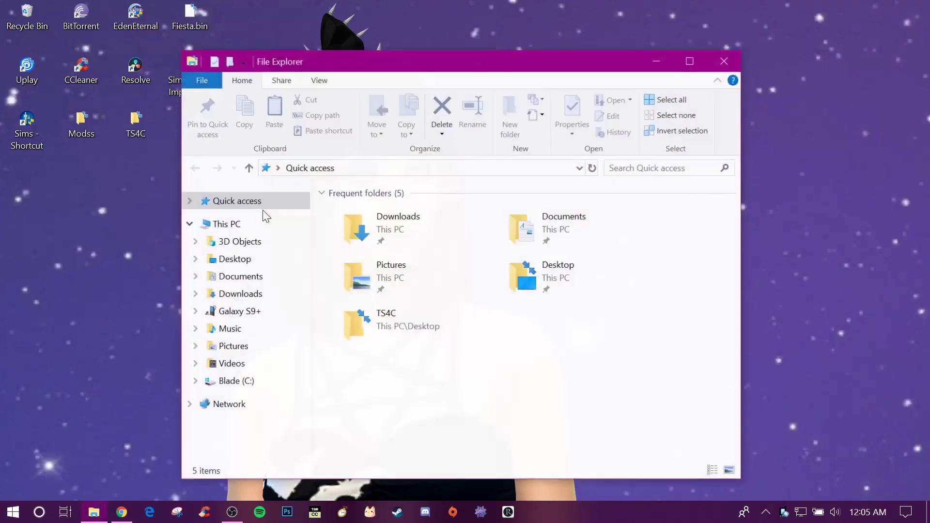
pyautogui.click(236, 277)
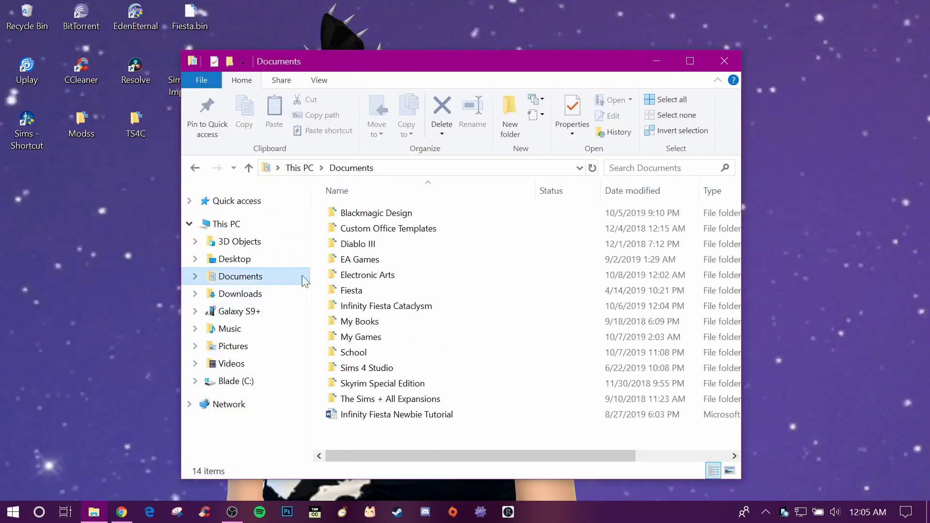
pyautogui.doubleClick(368, 275)
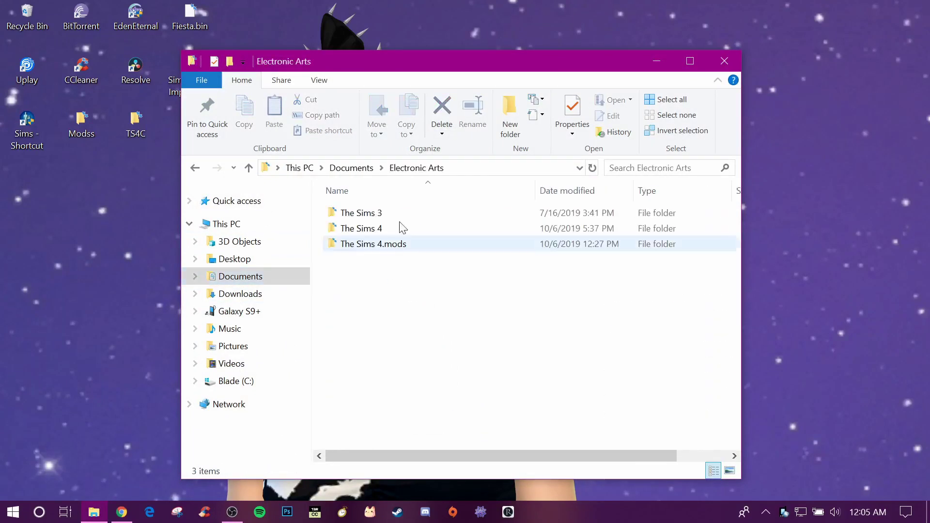
pyautogui.moveTo(432, 70); pyautogui.dragTo(483, 50)
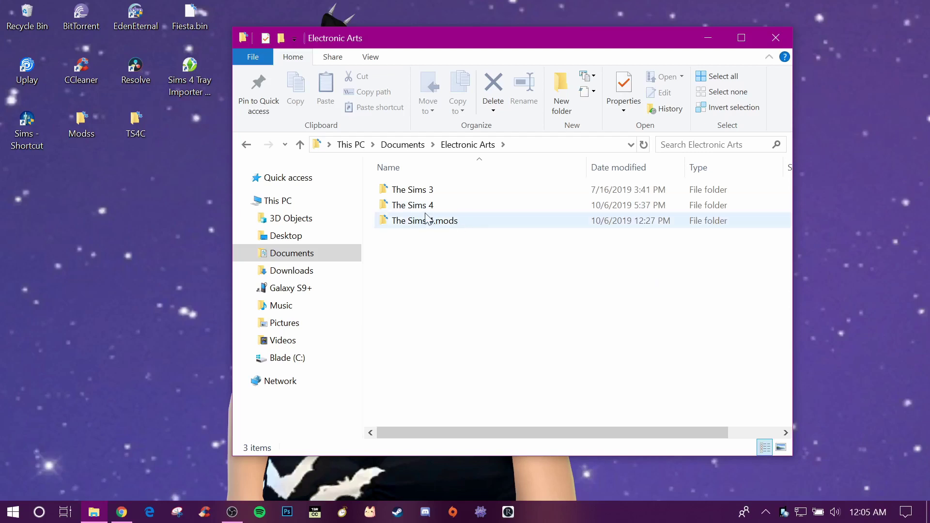
pyautogui.moveTo(456, 204)
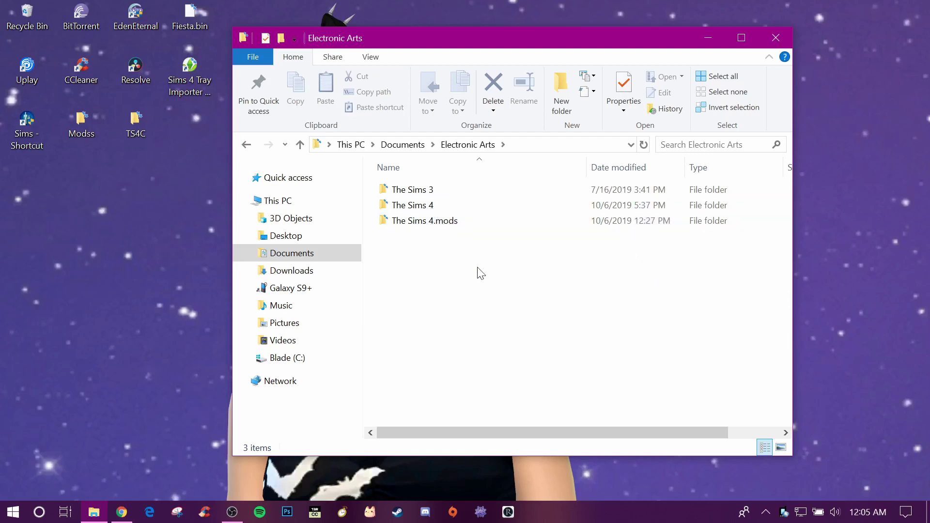
# Check the Mods folder's contents, then navigate back and reopen The Sims 4 folder.
pyautogui.click(424, 208)
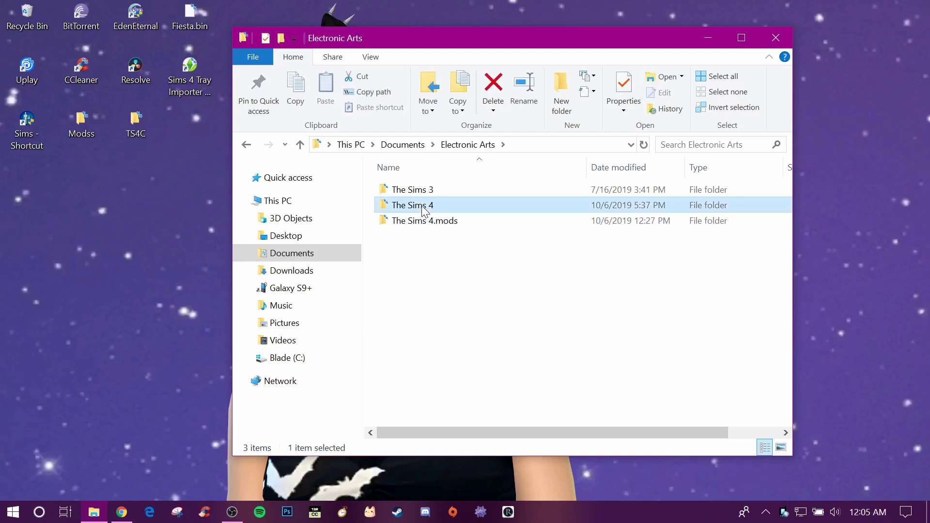
pyautogui.click(424, 208)
pyautogui.doubleClick(470, 205)
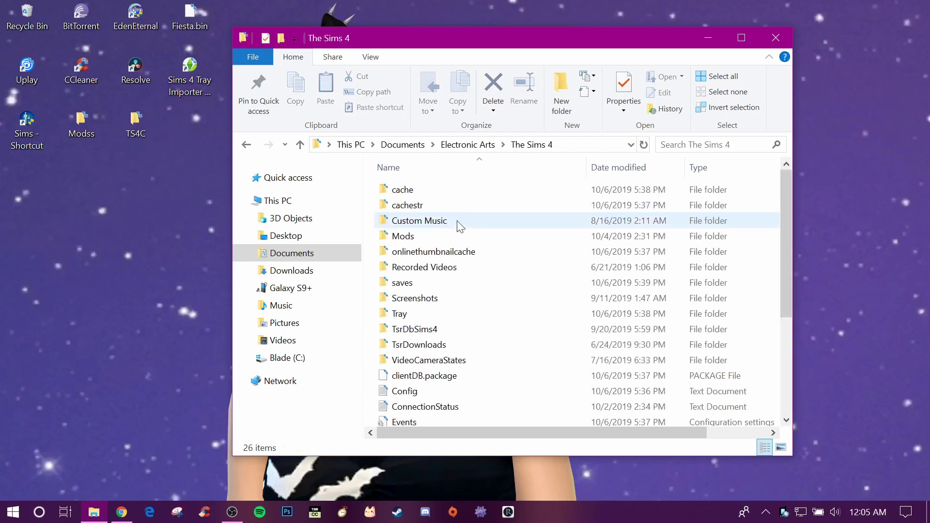
pyautogui.doubleClick(439, 237)
pyautogui.moveTo(789, 179)
pyautogui.mouseDown()
pyautogui.moveTo(790, 418)
pyautogui.moveTo(792, 169)
pyautogui.moveTo(786, 257)
pyautogui.moveTo(785, 185)
pyautogui.mouseUp()
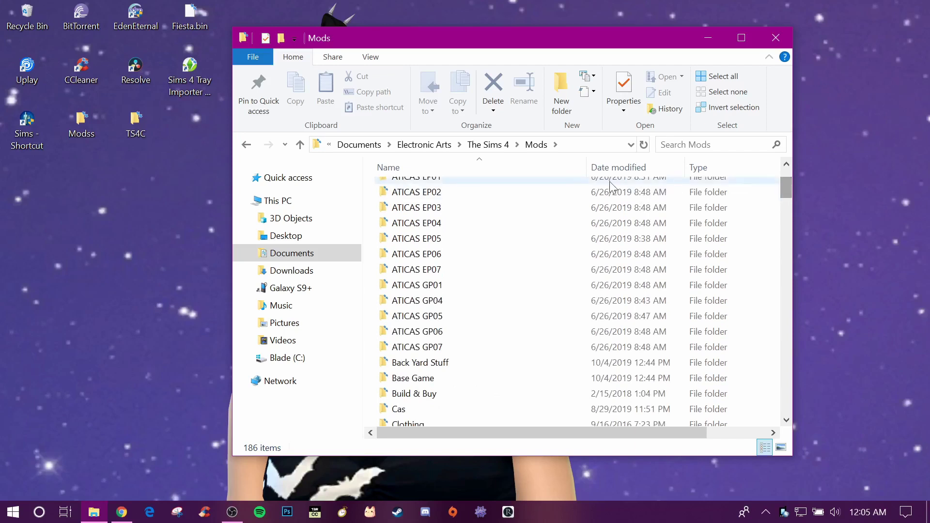
pyautogui.click(486, 145)
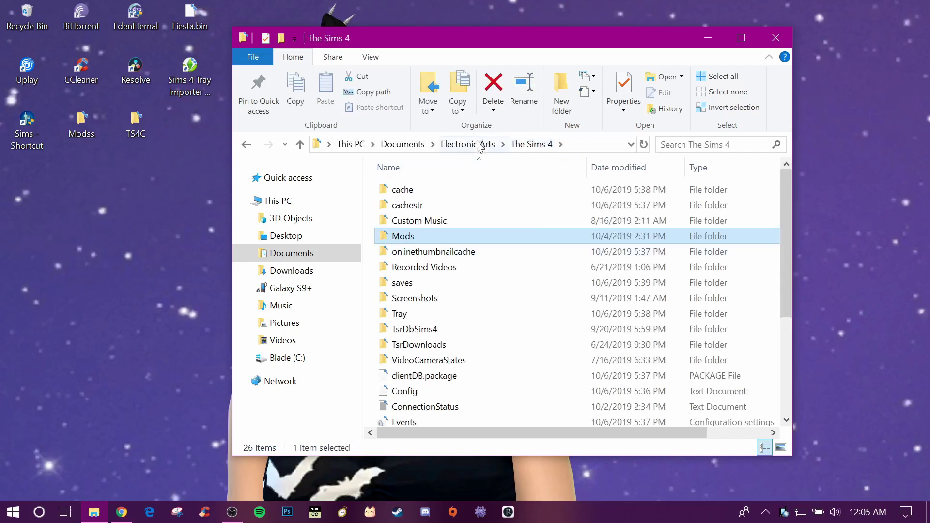
pyautogui.click(463, 144)
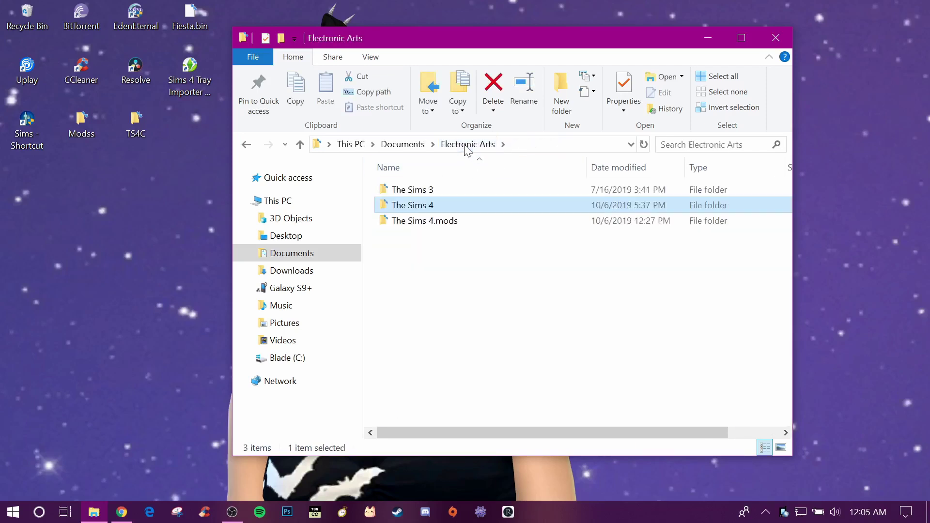
pyautogui.doubleClick(424, 209)
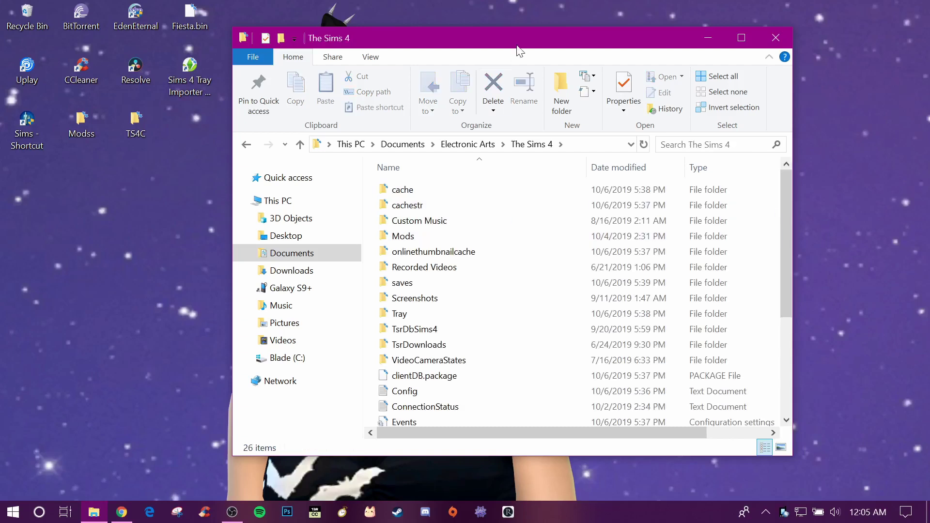
pyautogui.moveTo(518, 45); pyautogui.dragTo(547, 39)
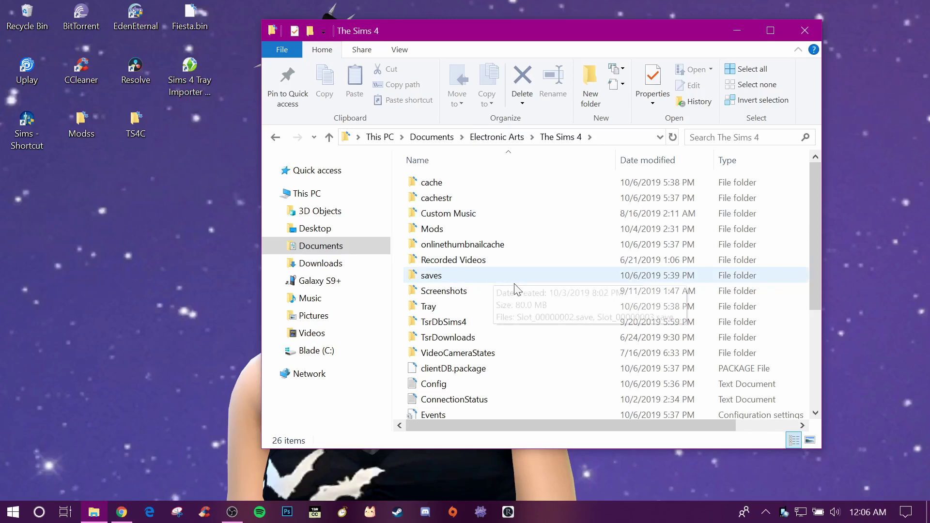
# Inspect the Slot files inside saves, then return to The Sims 4 folder.
pyautogui.click(449, 277)
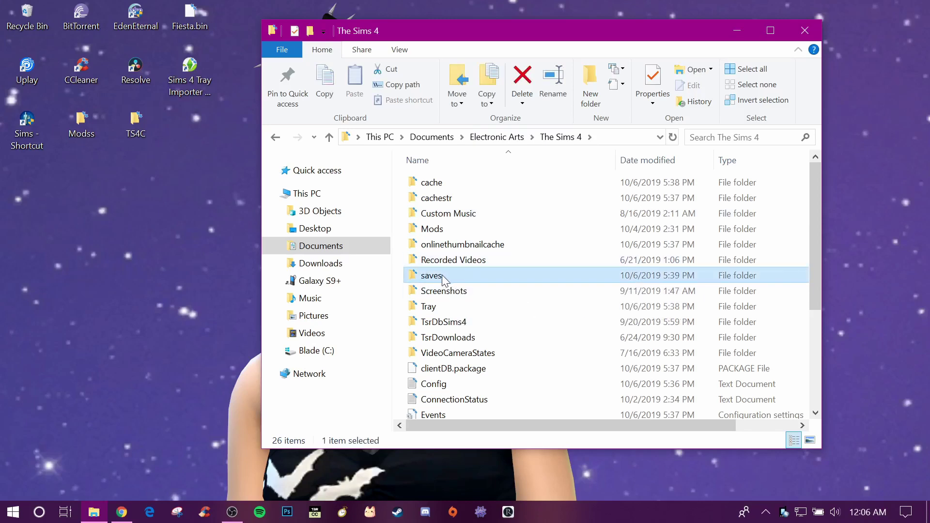
pyautogui.doubleClick(442, 274)
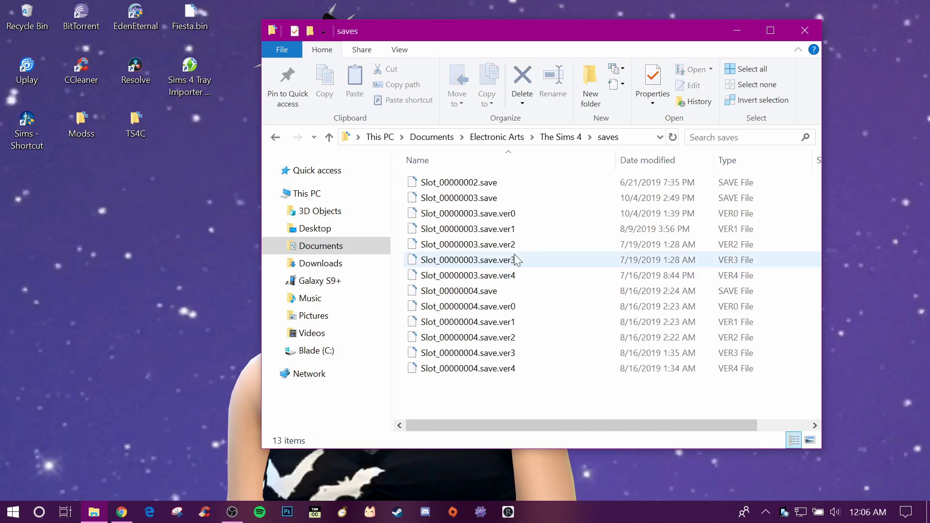
pyautogui.click(561, 137)
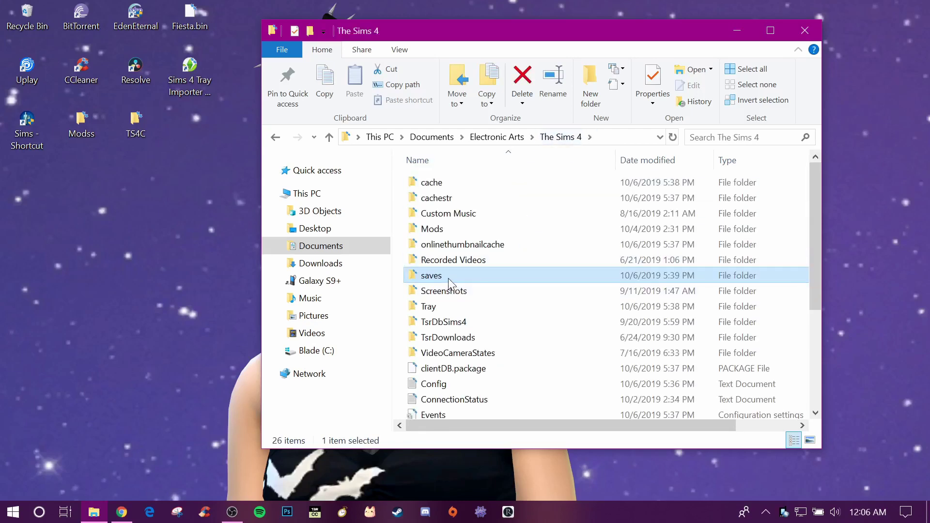
# Copy the saves folder onto the desktop and place it below Sims - Shortcut.
pyautogui.rightClick(450, 284)
pyautogui.click(493, 416)
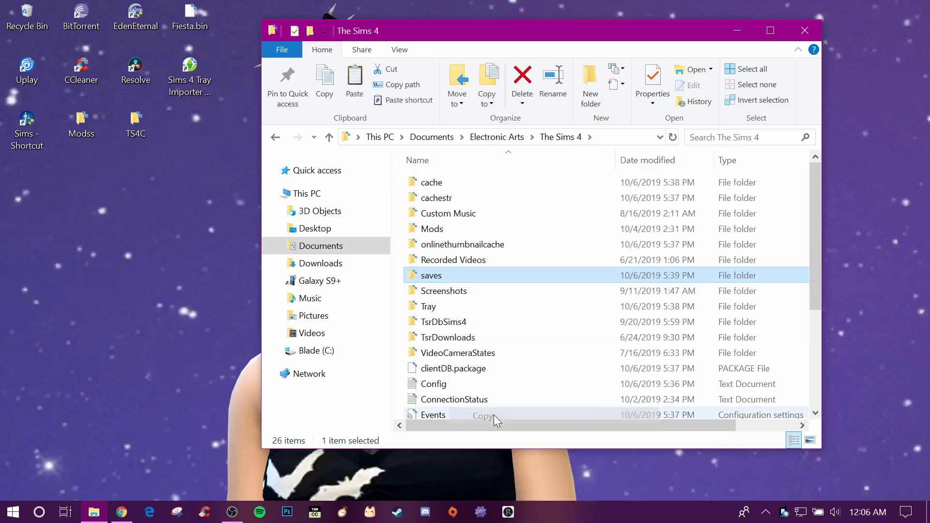
pyautogui.rightClick(109, 216)
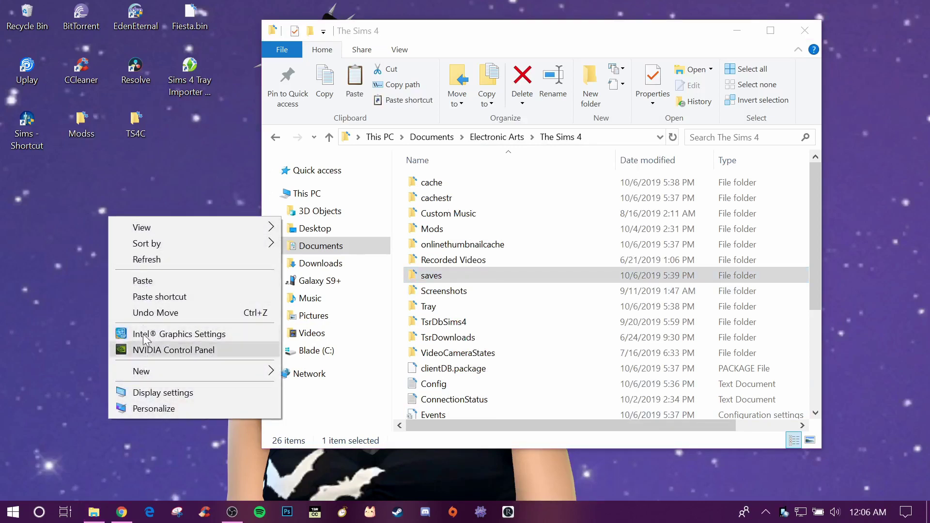
pyautogui.click(150, 286)
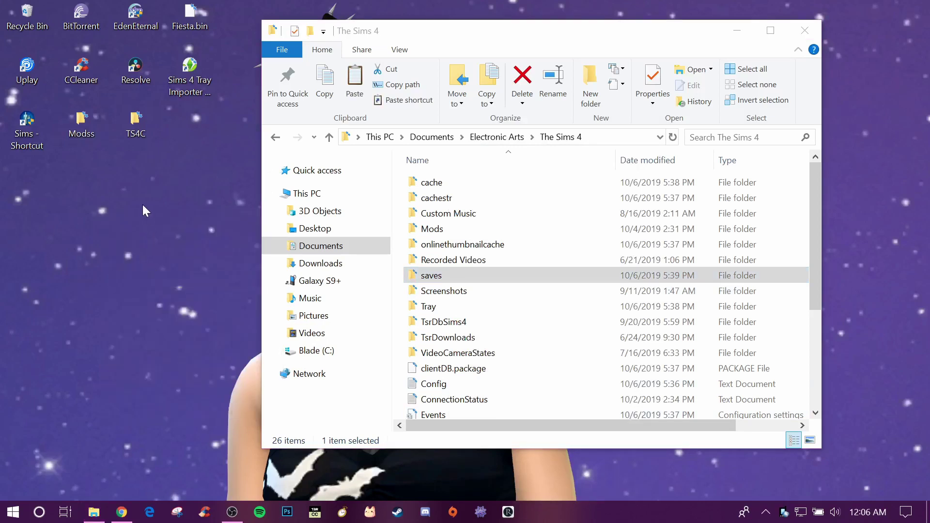
pyautogui.moveTo(81, 179); pyautogui.dragTo(27, 181)
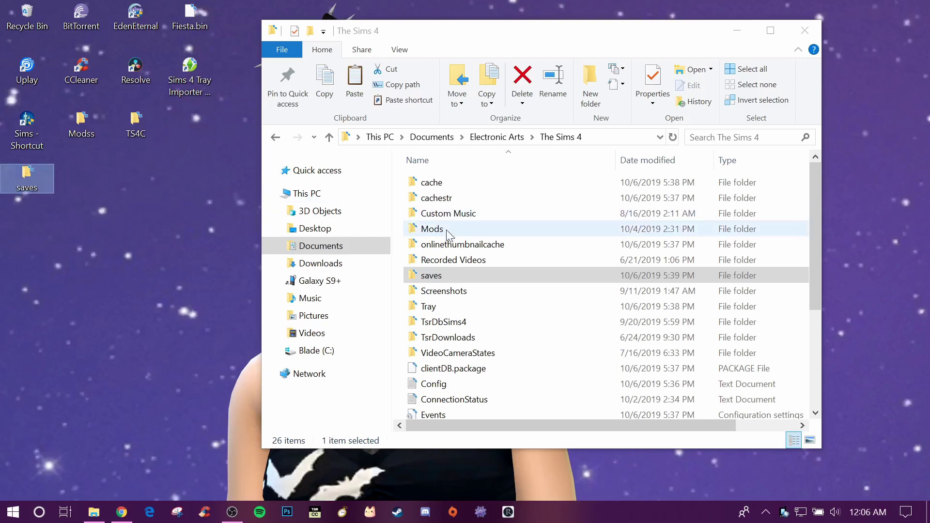
# Copy the Mods folder from The Sims 4 and paste it onto the desktop.
pyautogui.rightClick(484, 232)
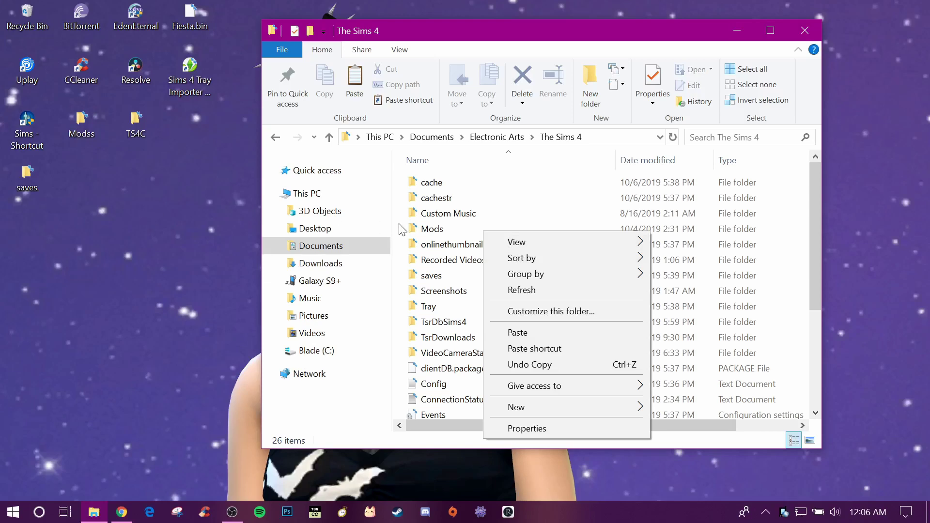
pyautogui.click(449, 231)
pyautogui.click(448, 231)
pyautogui.rightClick(483, 231)
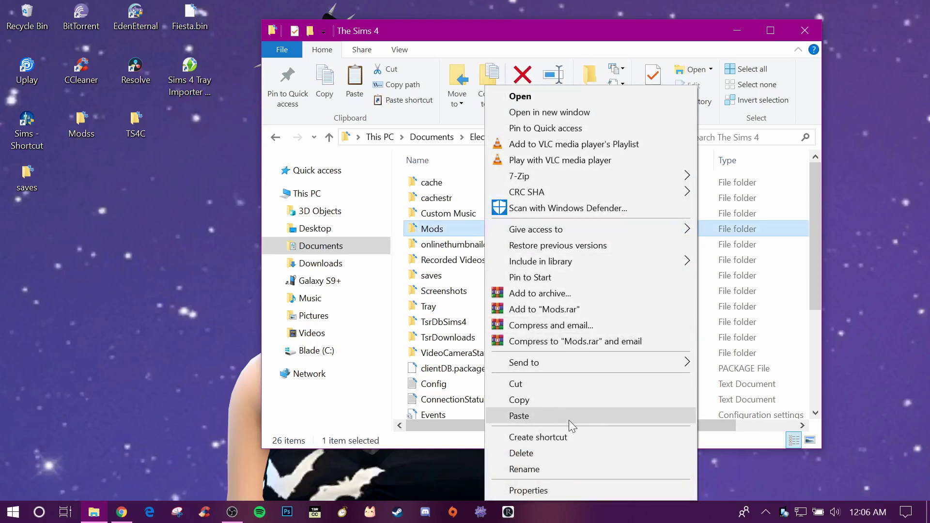
pyautogui.click(560, 400)
pyautogui.rightClick(123, 229)
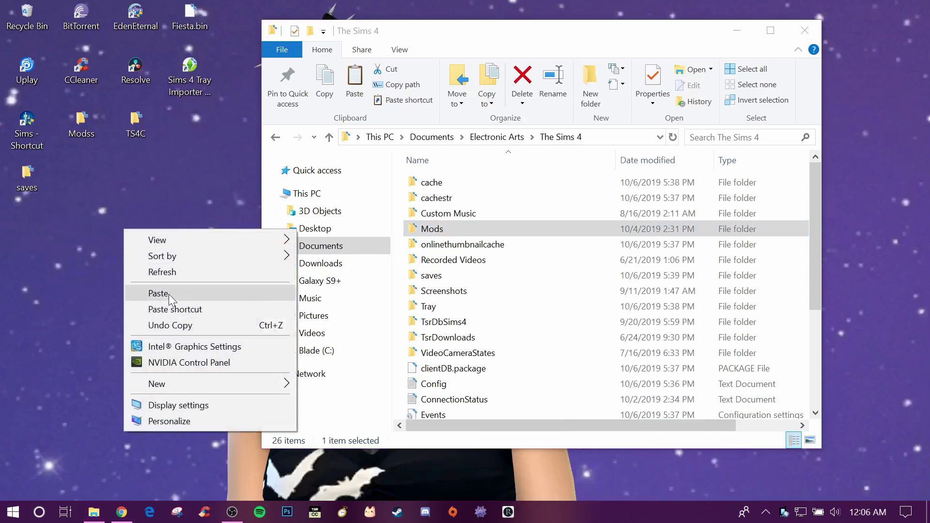
pyautogui.click(169, 294)
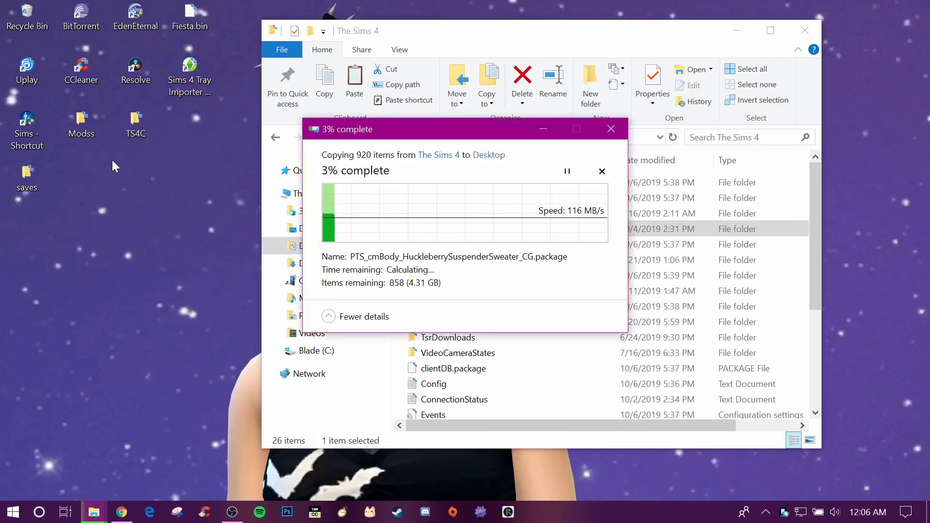
pyautogui.moveTo(464, 133); pyautogui.dragTo(233, 163)
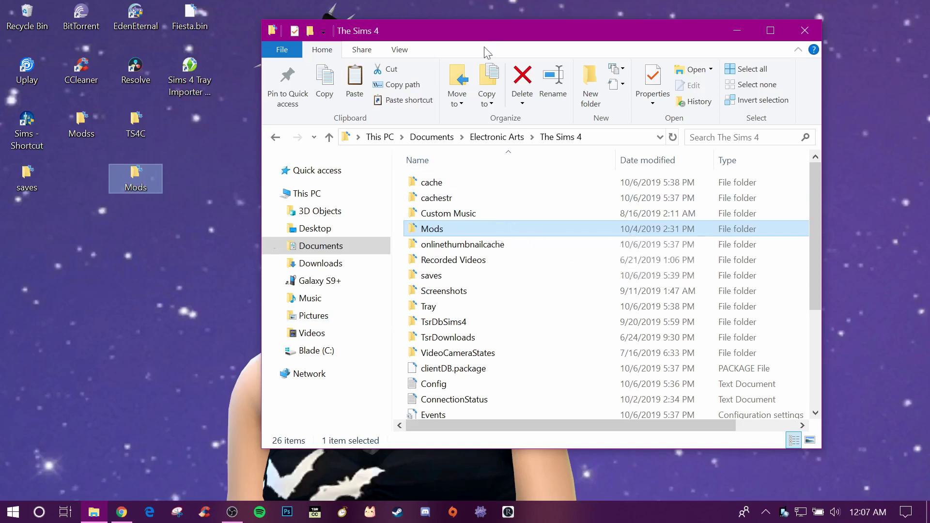
# Place the Mods backup beside saves on the desktop and go up to Electronic Arts.
pyautogui.moveTo(468, 231); pyautogui.dragTo(86, 177)
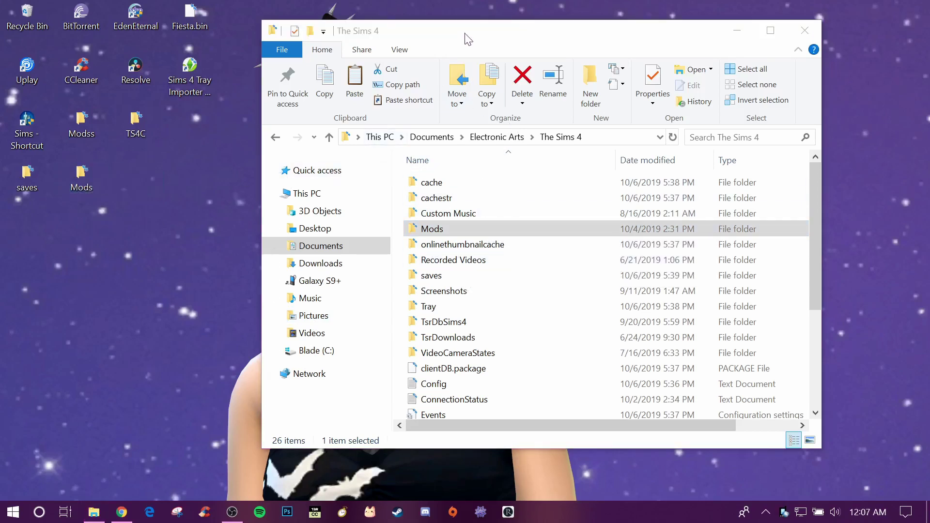
pyautogui.moveTo(465, 39); pyautogui.dragTo(451, 39)
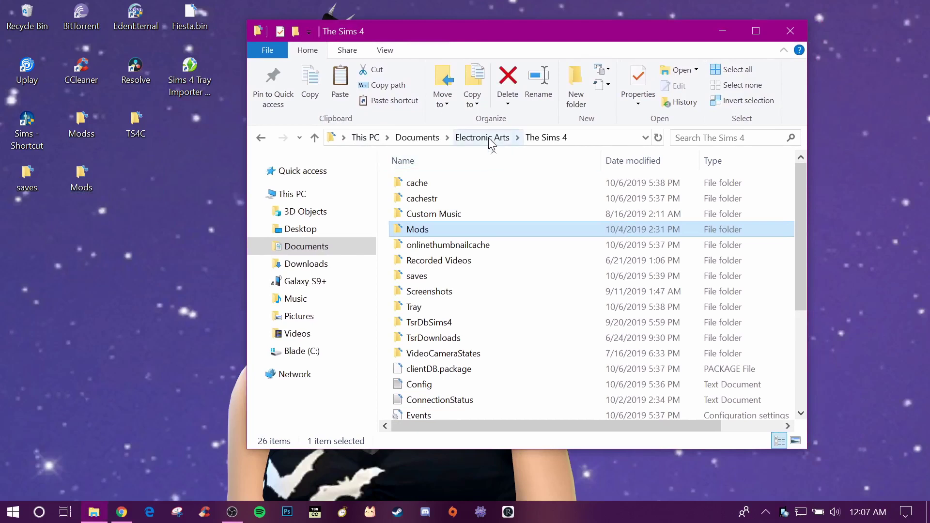
pyautogui.click(500, 141)
# Close File Explorer and bring OBS Studio back on screen.
pyautogui.moveTo(536, 38); pyautogui.dragTo(512, 39)
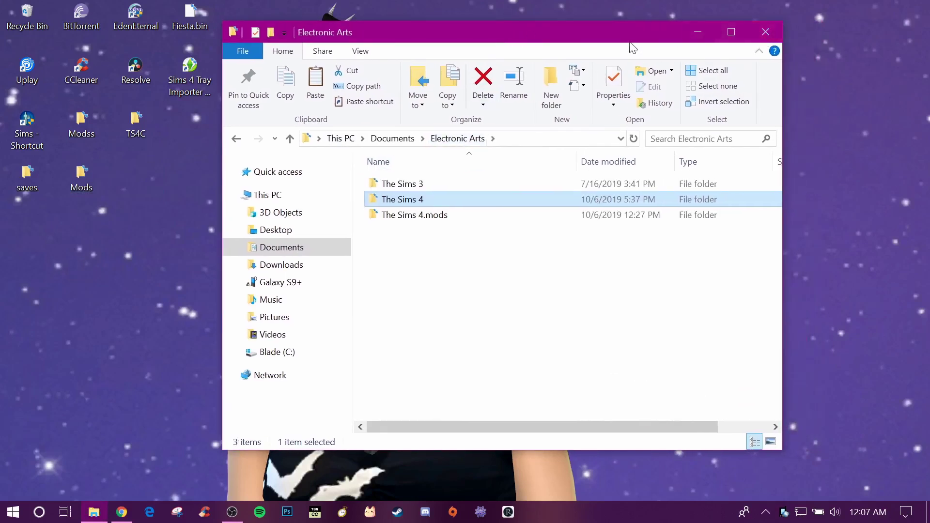
pyautogui.moveTo(626, 39); pyautogui.dragTo(590, 39)
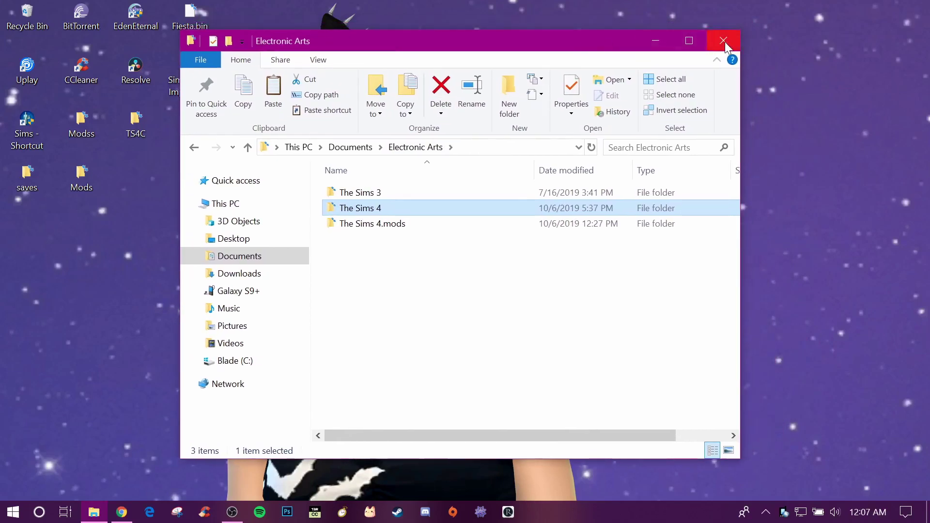
pyautogui.click(725, 35)
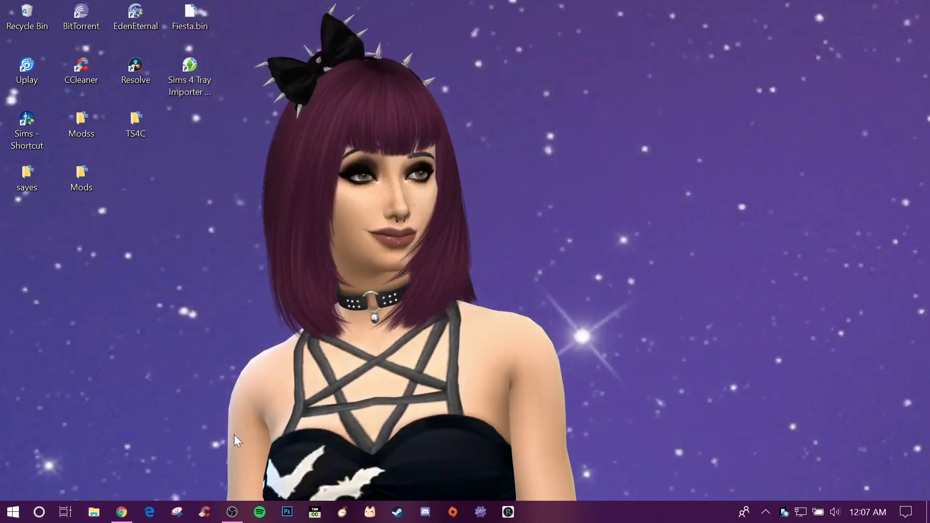
pyautogui.click(233, 514)
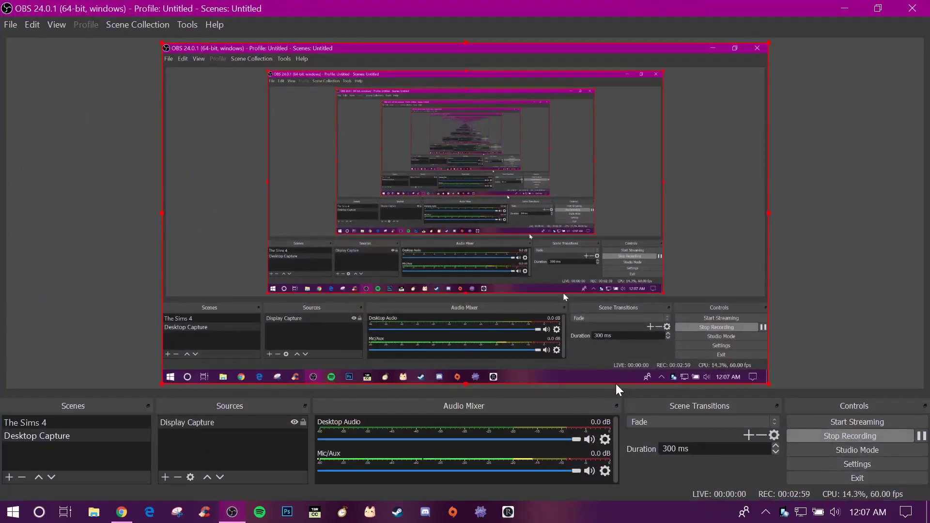